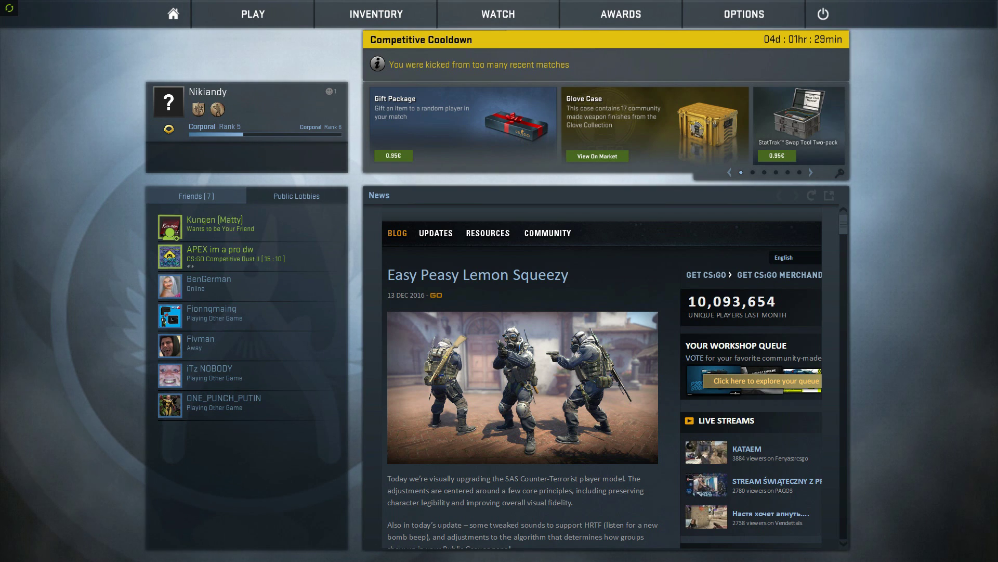
Step: Open Date and time settings from the taskbar menu and turn 'Set time automatically' off
{"action": "key", "text": "super"}
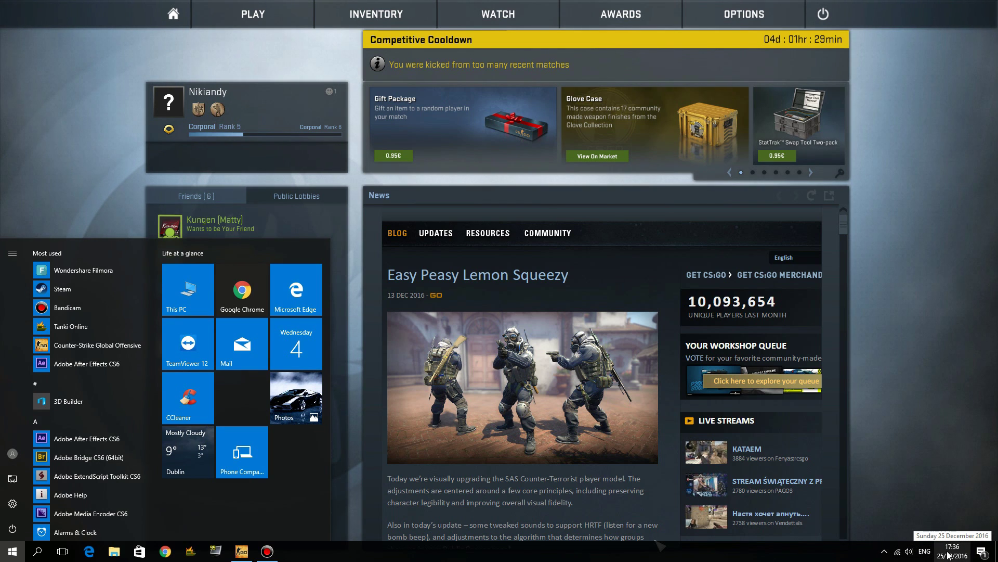
{"action": "right_click", "coordinate": [949, 555]}
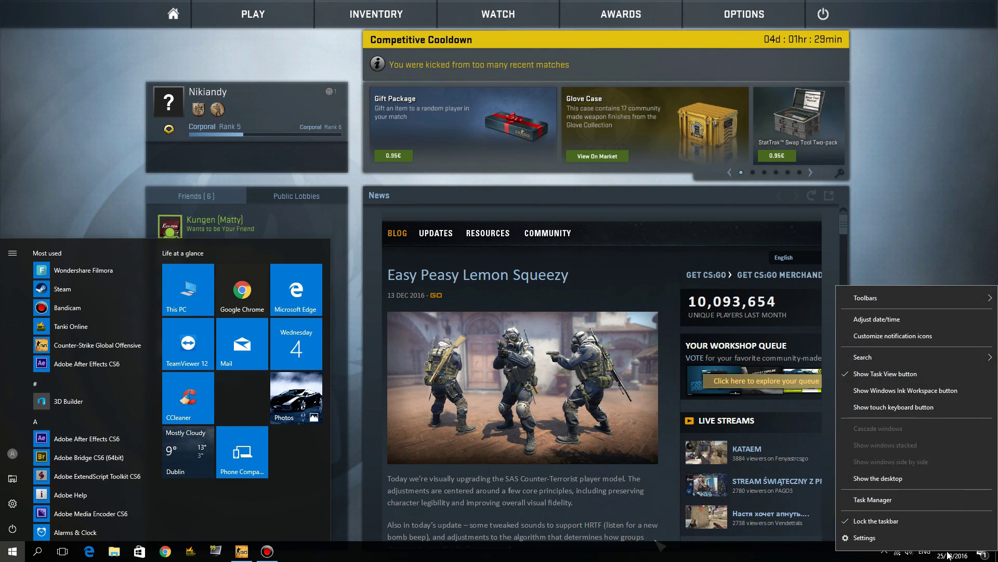
{"action": "left_click", "coordinate": [905, 326]}
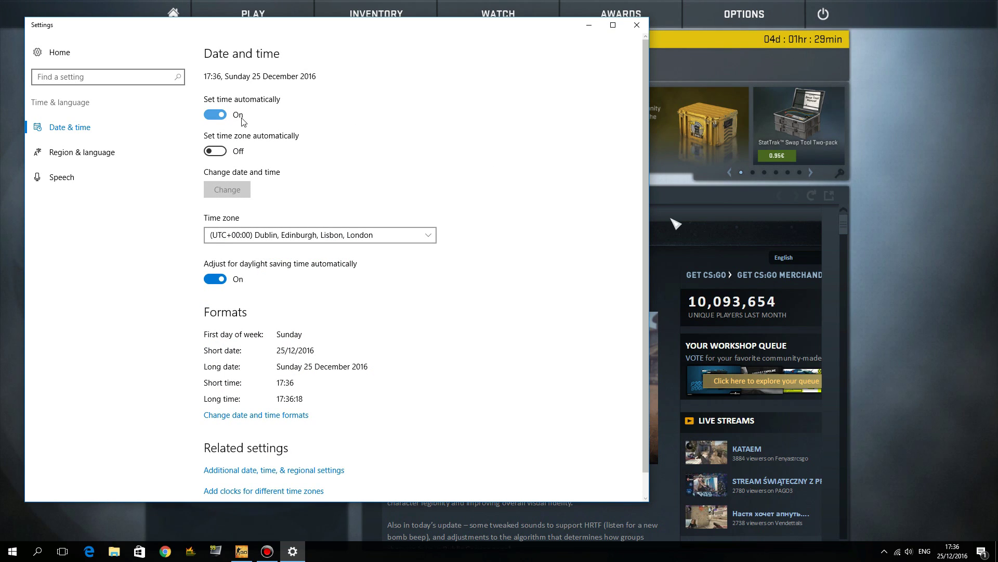
{"action": "left_click", "coordinate": [213, 116]}
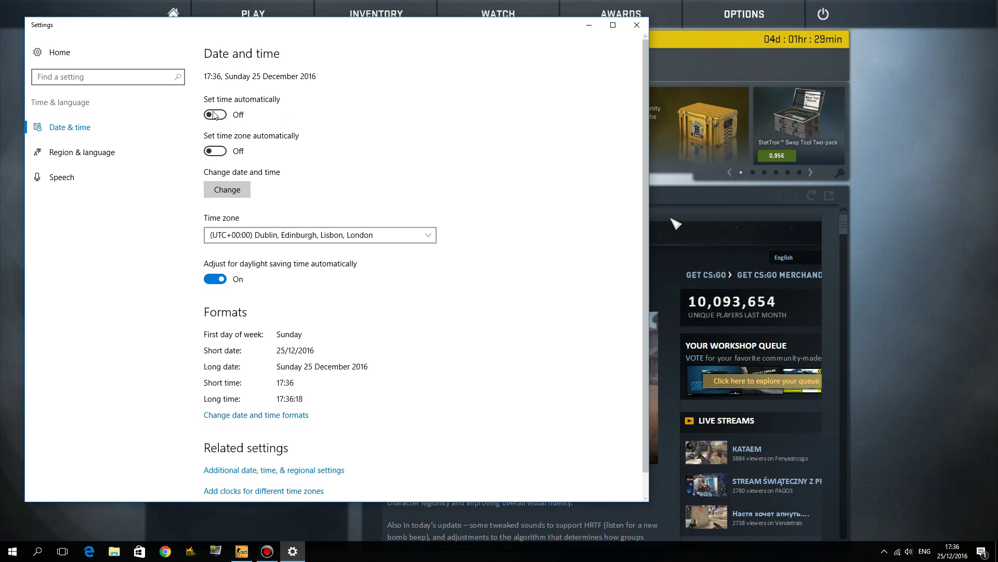
Step: Manually change the system date to 29 December 2016, then minimize Settings to view the game
{"action": "left_click", "coordinate": [239, 192]}
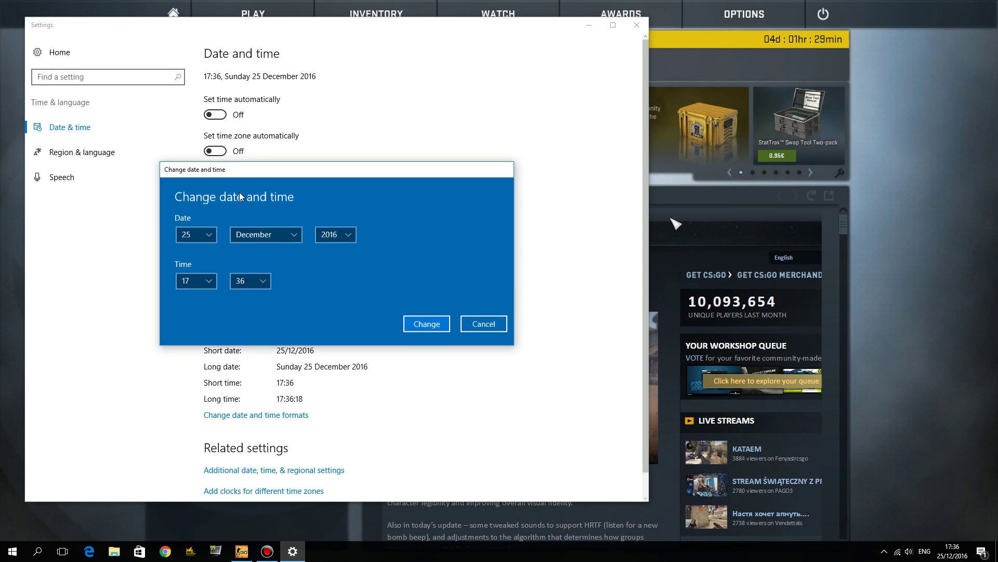
{"action": "left_click", "coordinate": [209, 234]}
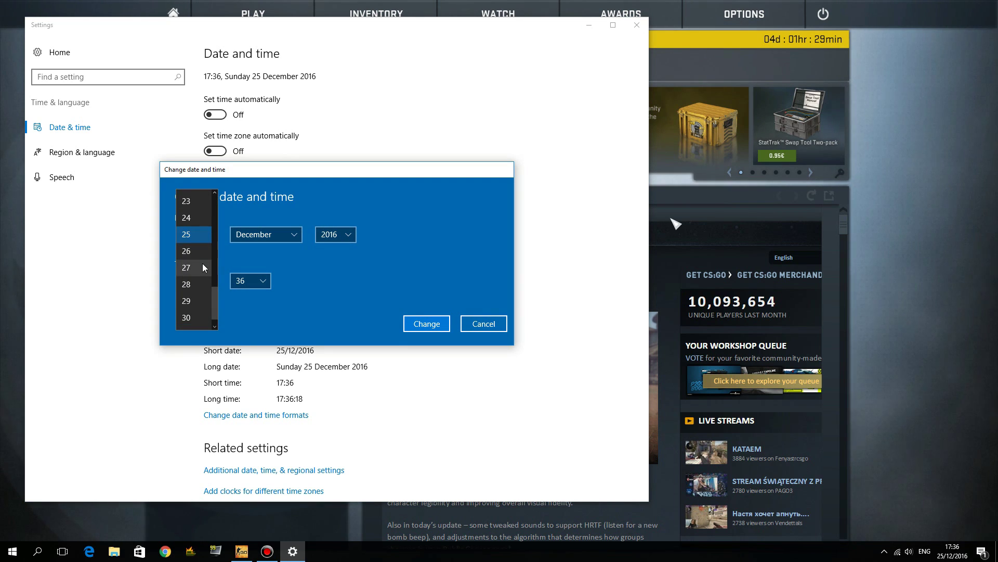
{"action": "left_click", "coordinate": [204, 301]}
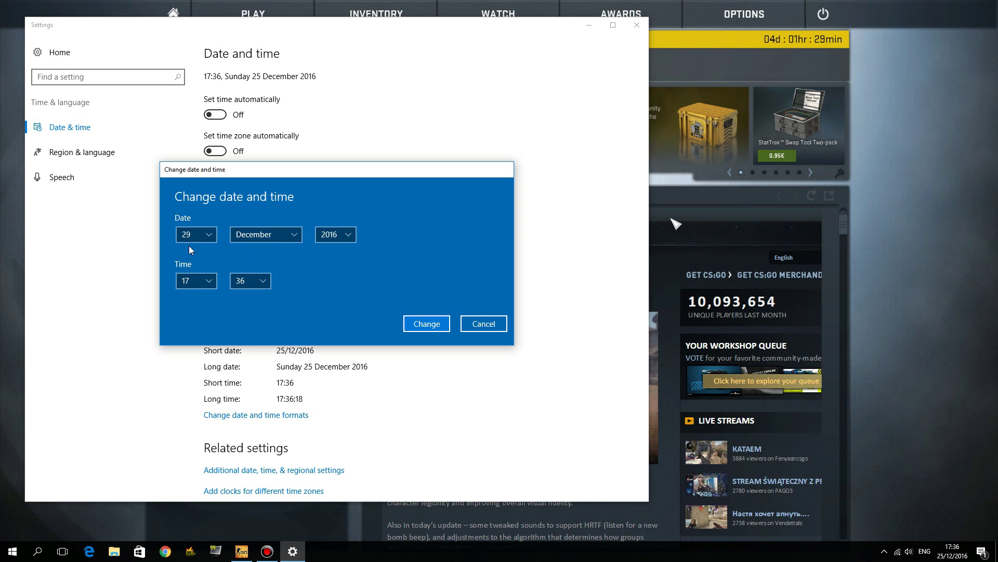
{"action": "left_click", "coordinate": [433, 324]}
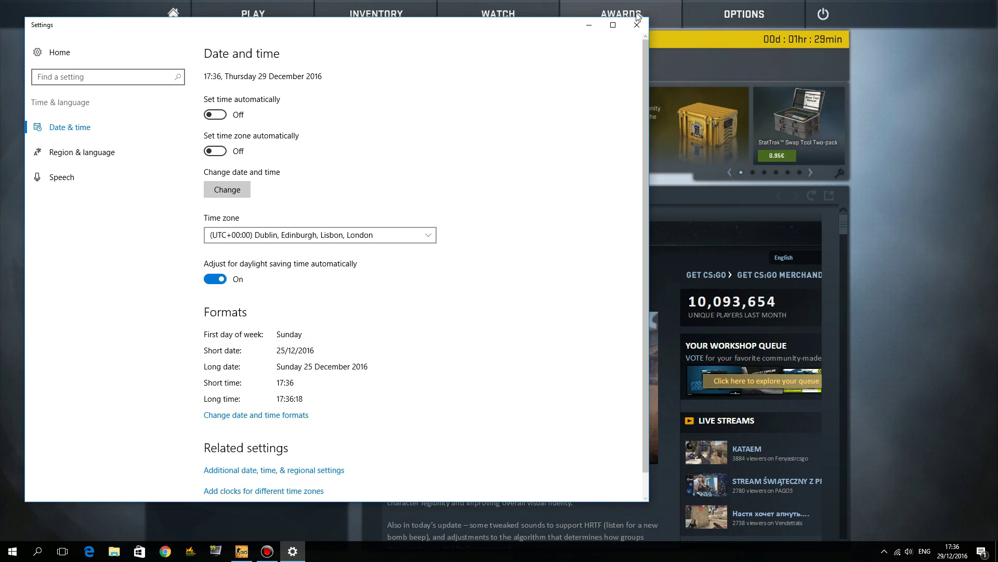
{"action": "left_click", "coordinate": [589, 26]}
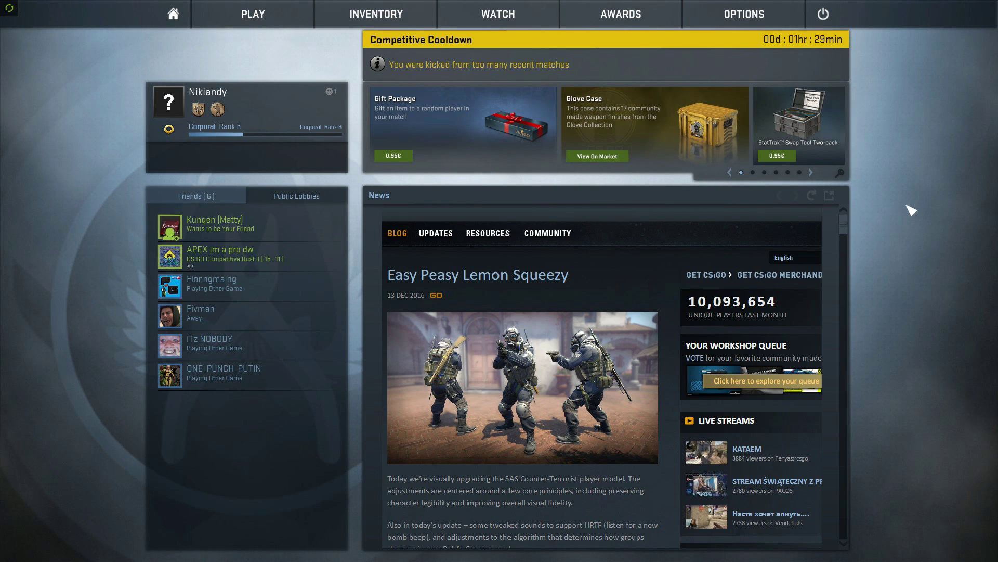
Step: Reopen the Date and time settings from the taskbar clock's shortcut menu
{"action": "key", "text": "super"}
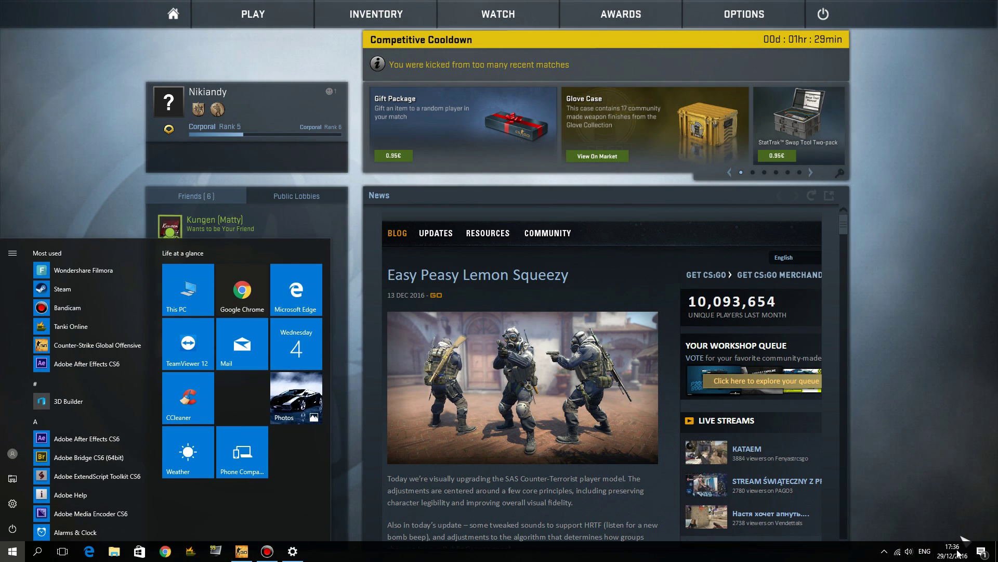
{"action": "left_click", "coordinate": [956, 550]}
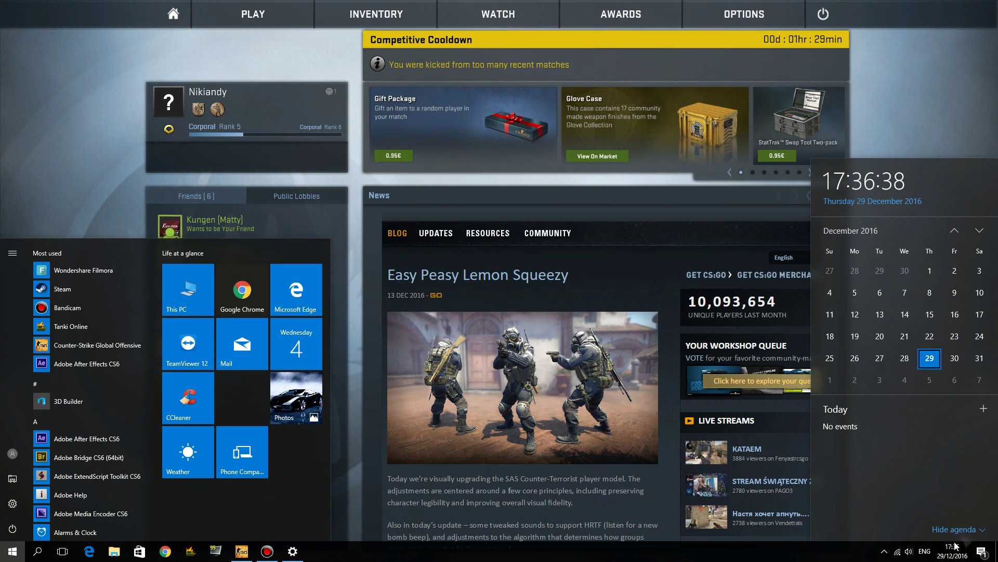
{"action": "right_click", "coordinate": [956, 549]}
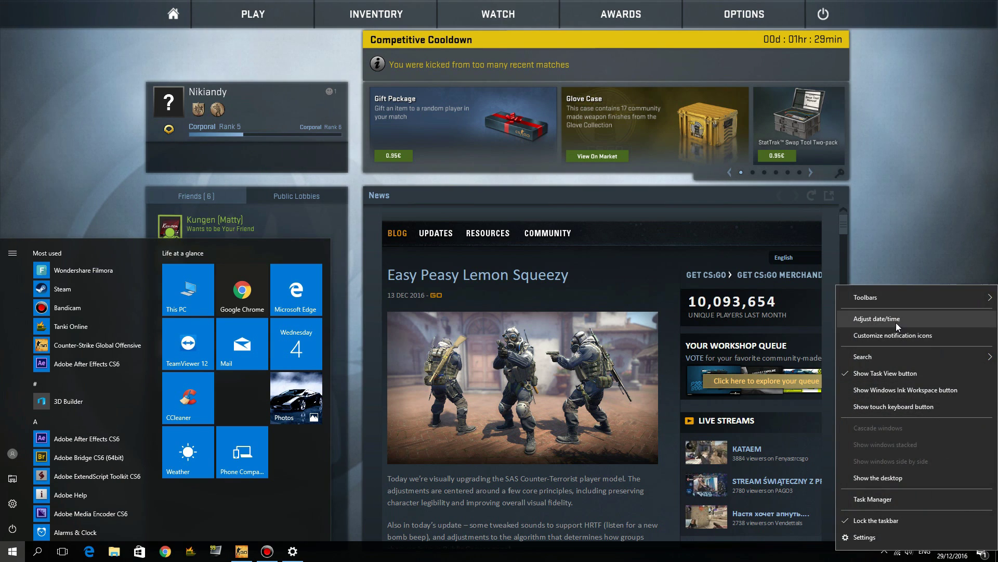
{"action": "left_click", "coordinate": [877, 318]}
Step: Manually set the system time to 18:59 and apply it
{"action": "left_click", "coordinate": [218, 189]}
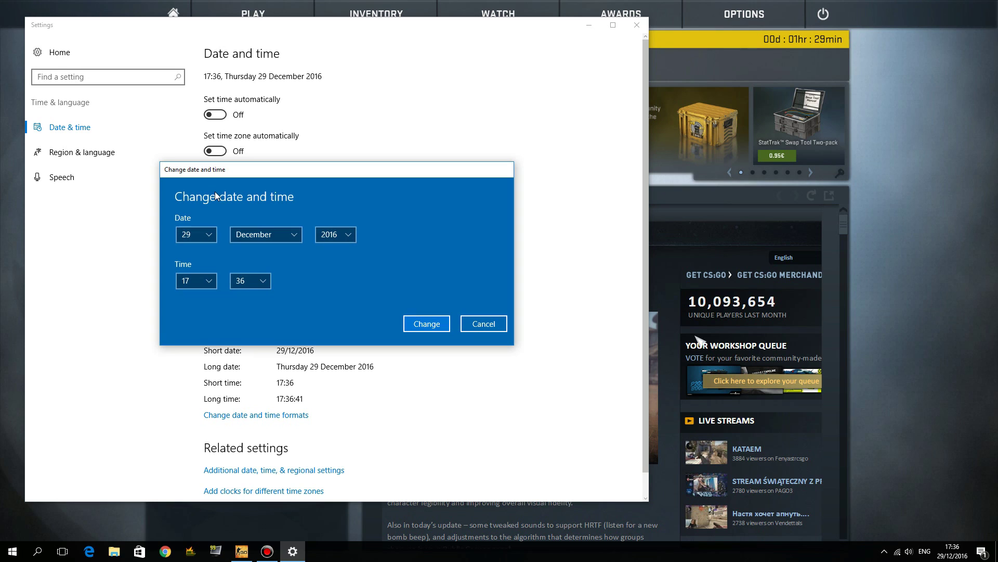
{"action": "left_click", "coordinate": [208, 281]}
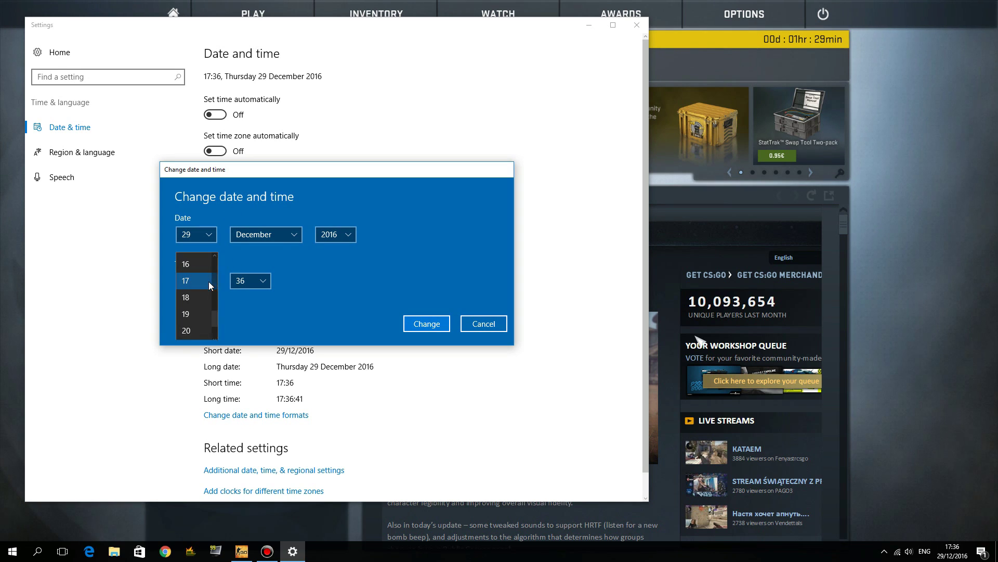
{"action": "left_click", "coordinate": [201, 297]}
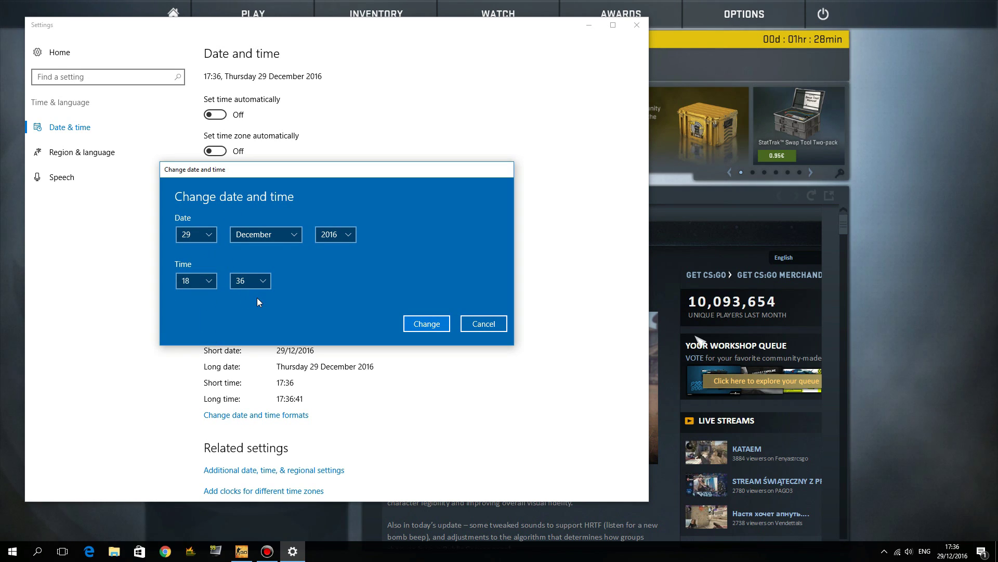
{"action": "left_click", "coordinate": [257, 282]}
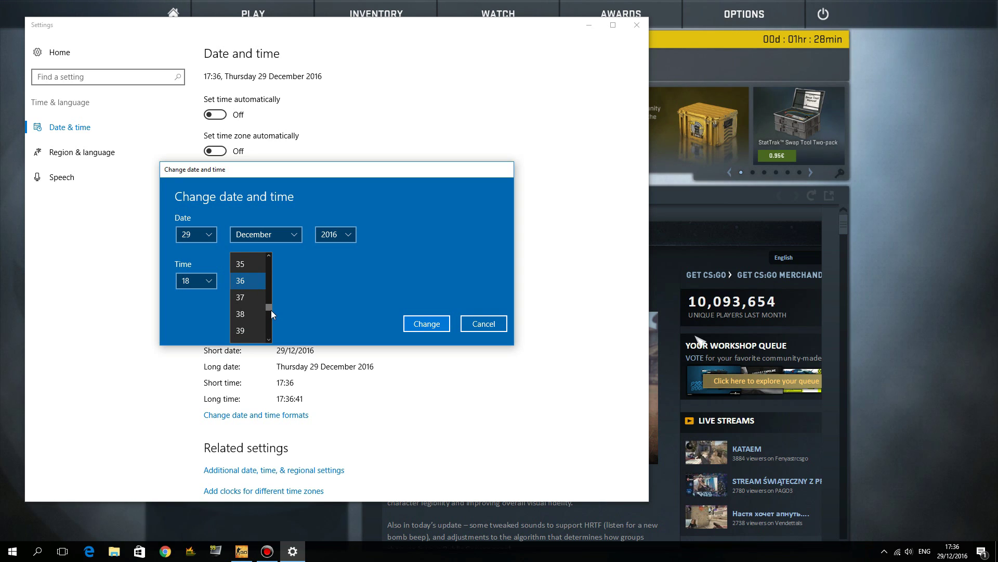
{"action": "left_click_drag", "start_coordinate": [271, 308], "coordinate": [273, 334]}
{"action": "left_click", "coordinate": [249, 331]}
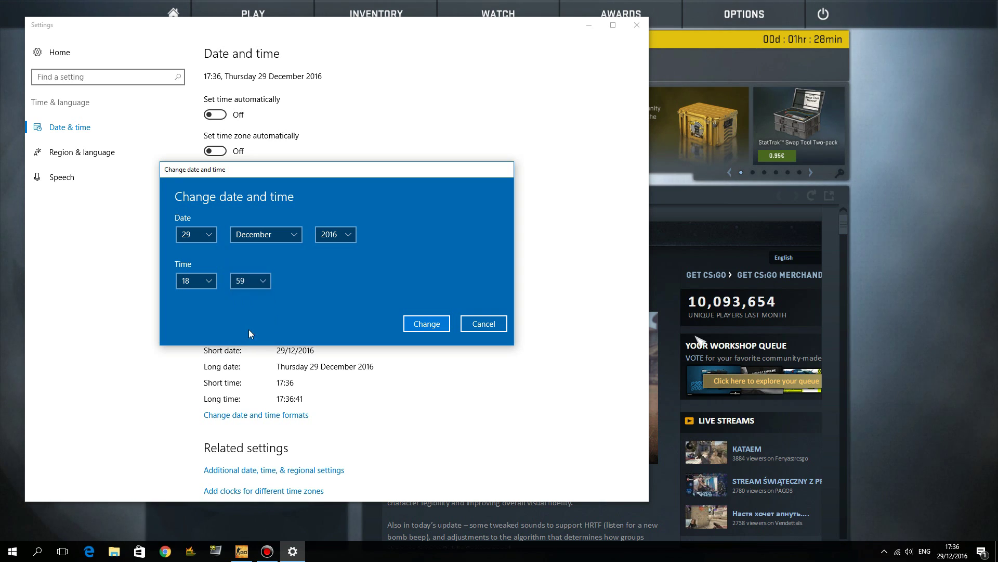
{"action": "left_click", "coordinate": [426, 323]}
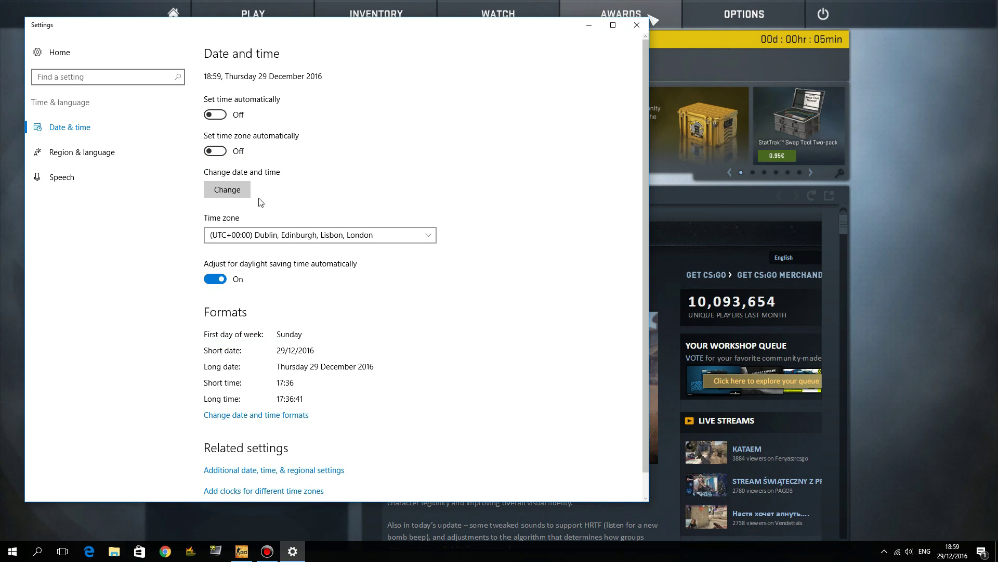
Step: Change the system time to 19:04 using the hour and minute dropdowns
{"action": "left_click", "coordinate": [244, 193]}
{"action": "left_click", "coordinate": [207, 288]}
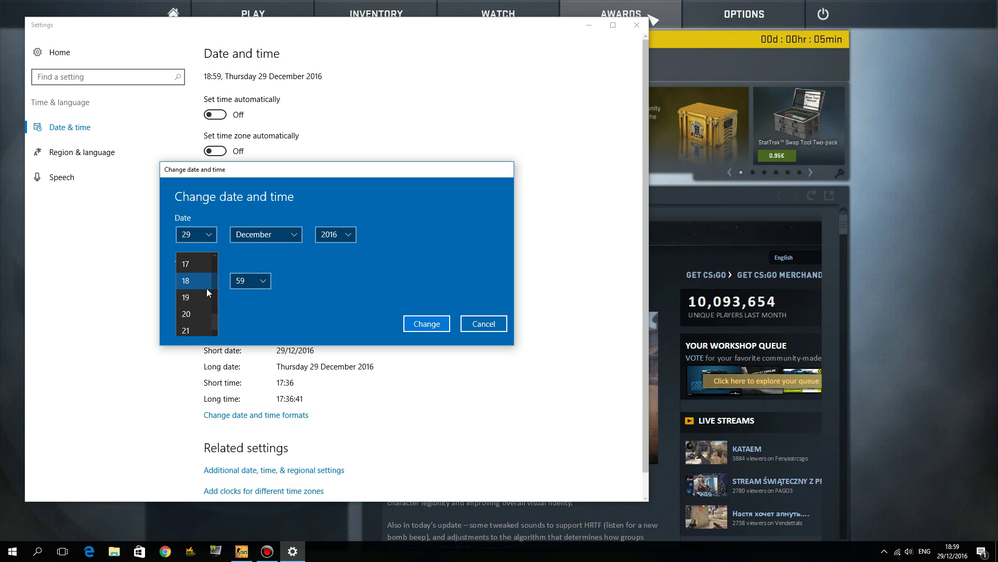
{"action": "left_click", "coordinate": [202, 291]}
{"action": "left_click", "coordinate": [256, 285]}
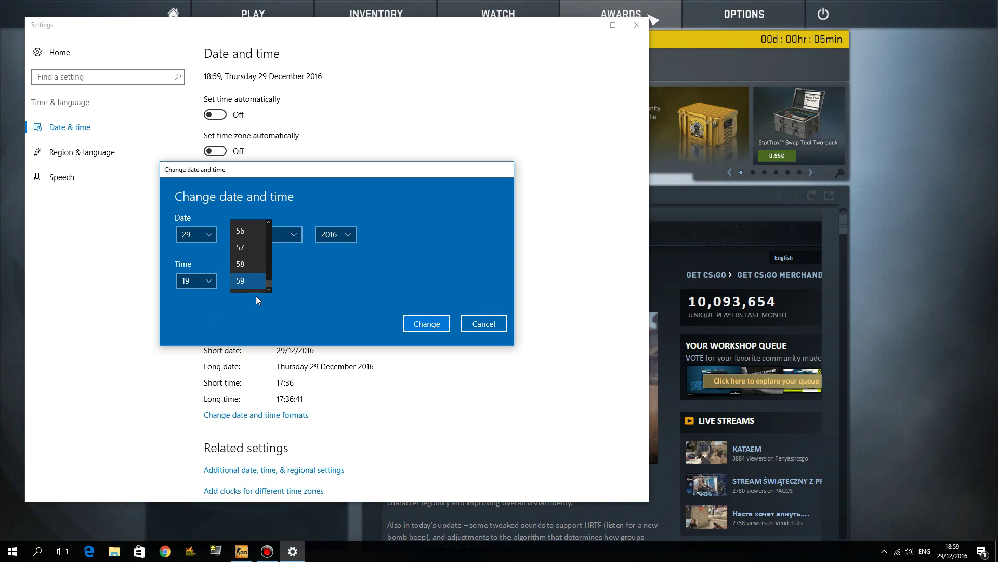
{"action": "mouse_move", "coordinate": [269, 280]}
{"action": "left_mouse_down"}
{"action": "mouse_move", "coordinate": [270, 224]}
{"action": "mouse_move", "coordinate": [269, 234]}
{"action": "left_mouse_up"}
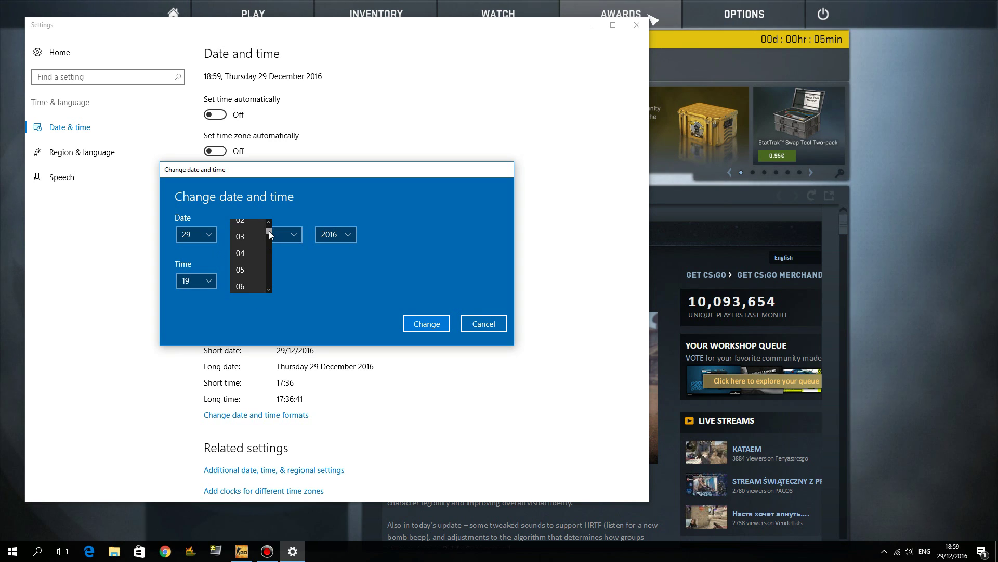
{"action": "left_click", "coordinate": [251, 257]}
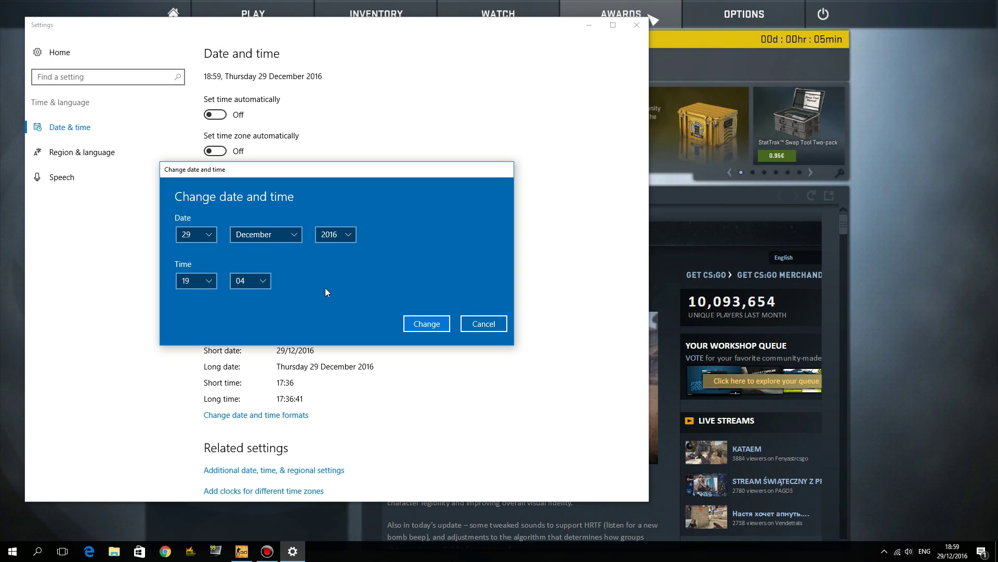
{"action": "left_click", "coordinate": [427, 323]}
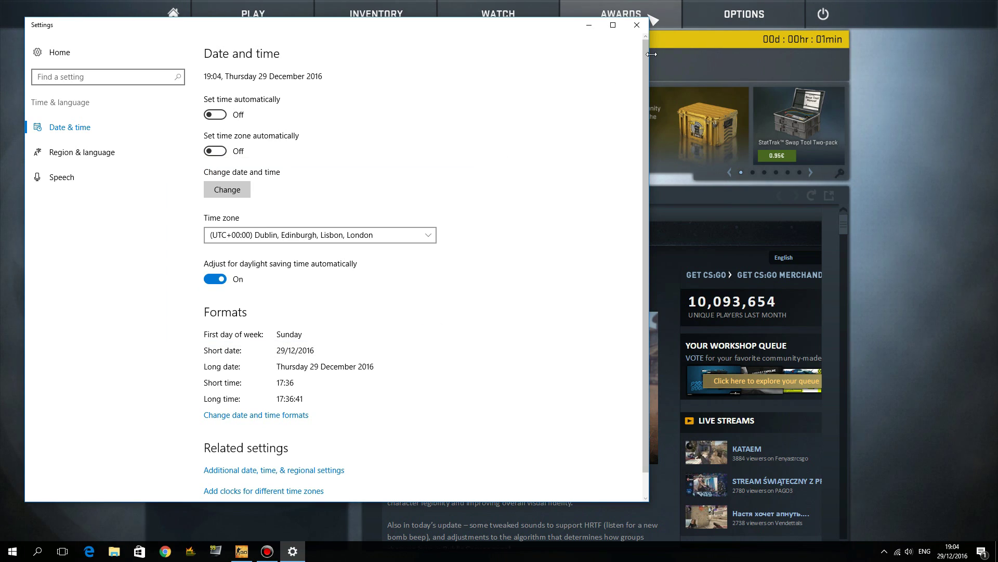
Step: Minimize Settings and wait in CS:GO for the Competitive Cooldown Expired banner
{"action": "left_click", "coordinate": [590, 25]}
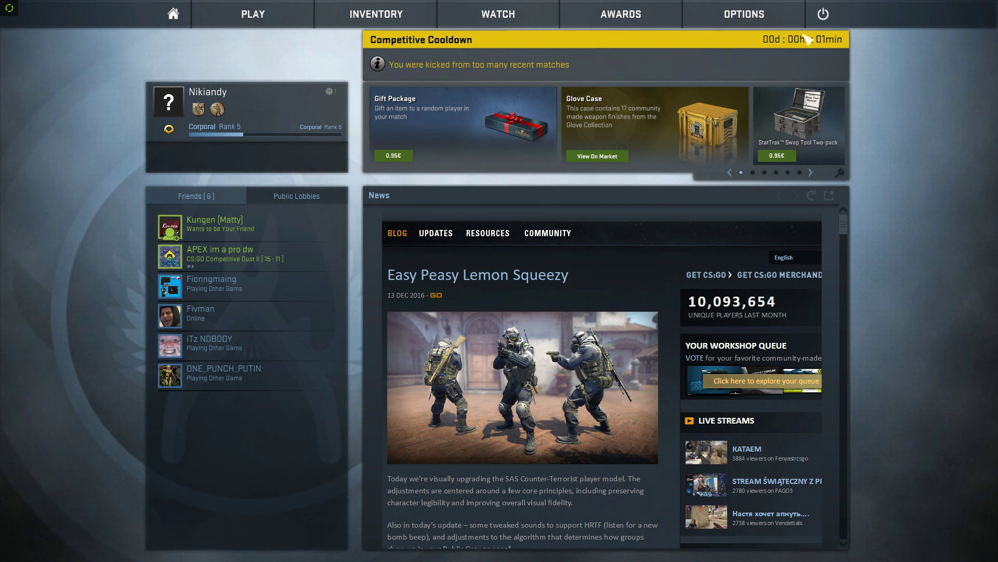
{"action": "left_click", "coordinate": [783, 257]}
{"action": "left_click", "coordinate": [796, 284]}
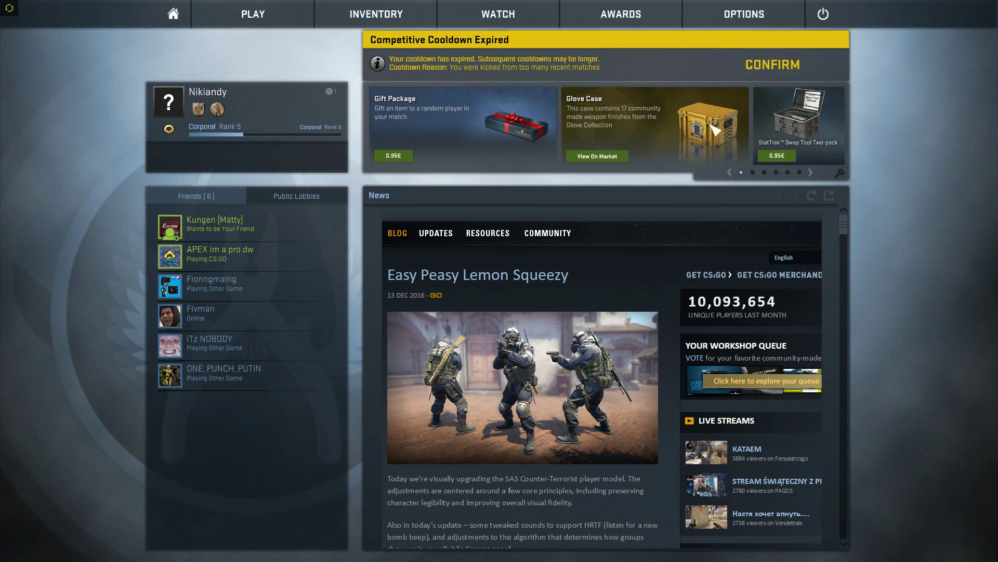
Step: Confirm the expired cooldown, exit CS:GO with OK, then close the Settings window
{"action": "left_click", "coordinate": [786, 64]}
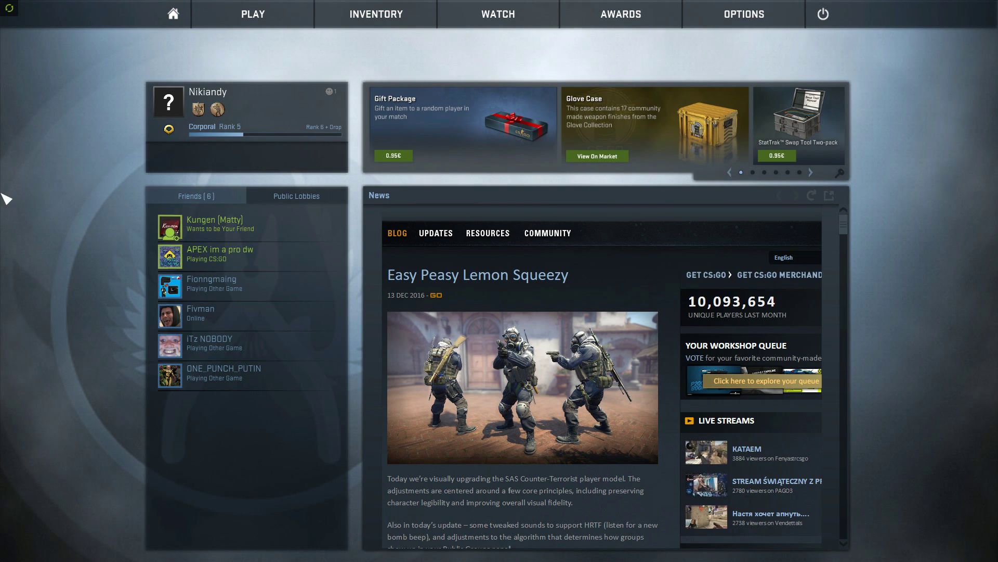
{"action": "left_click", "coordinate": [823, 15]}
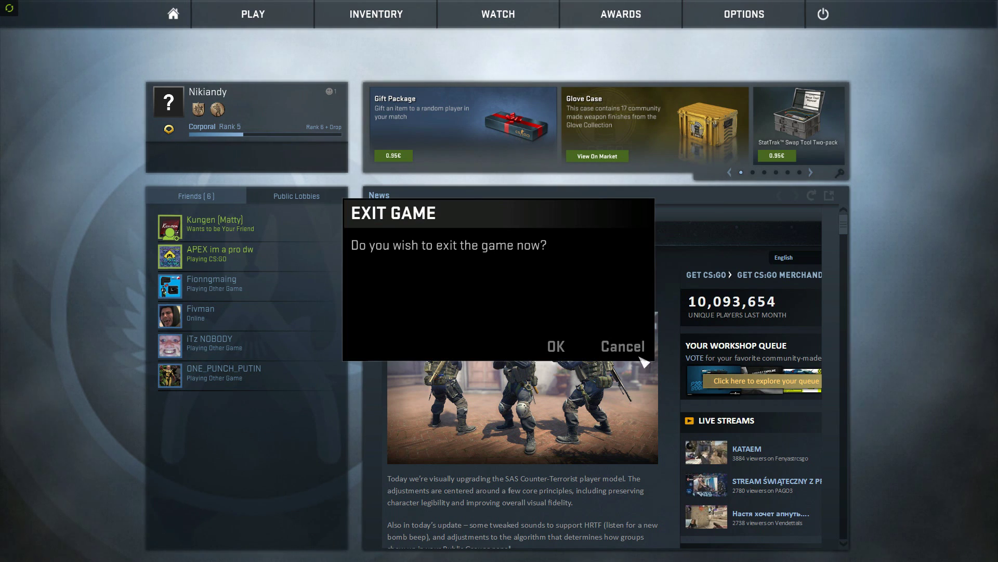
{"action": "left_click", "coordinate": [555, 346]}
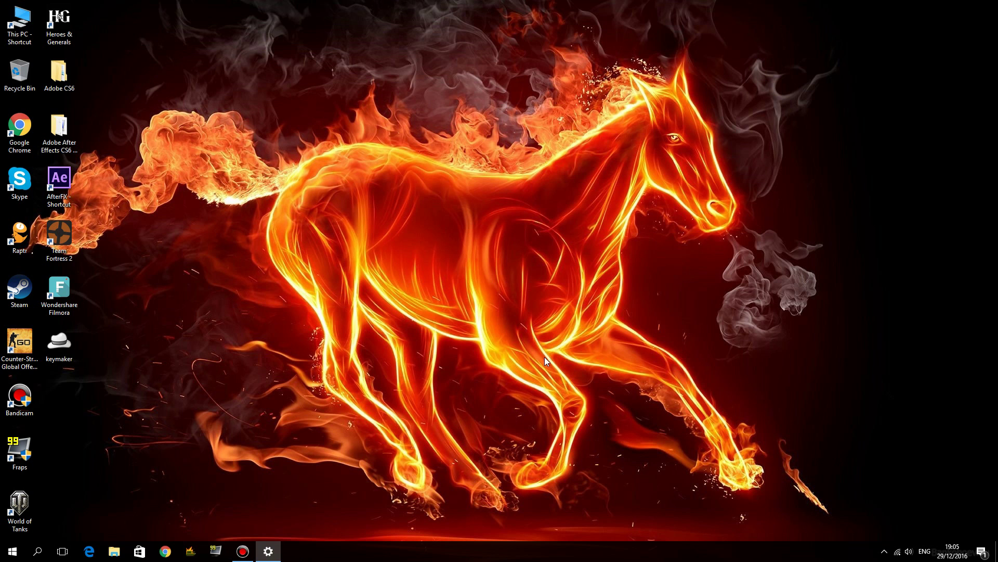
{"action": "left_click", "coordinate": [268, 552]}
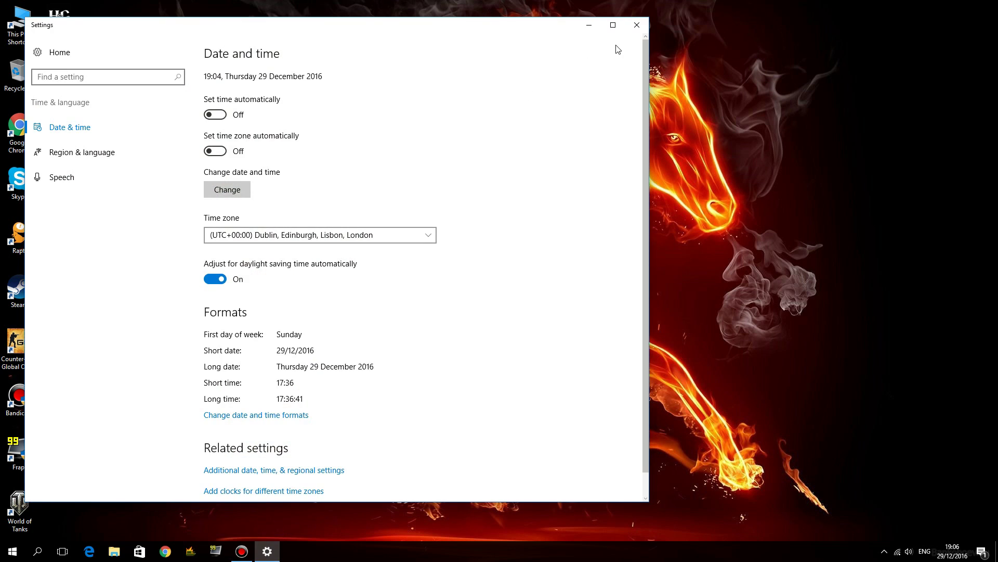
{"action": "left_click", "coordinate": [634, 30]}
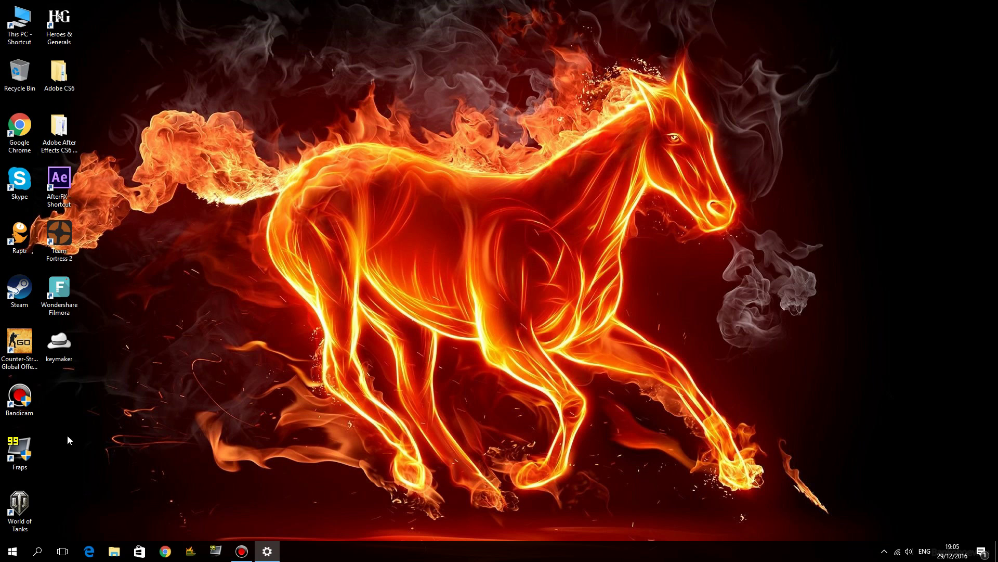
Step: Relaunch CS:GO from its desktop shortcut and wait for Steam to start it
{"action": "double_click", "coordinate": [38, 352]}
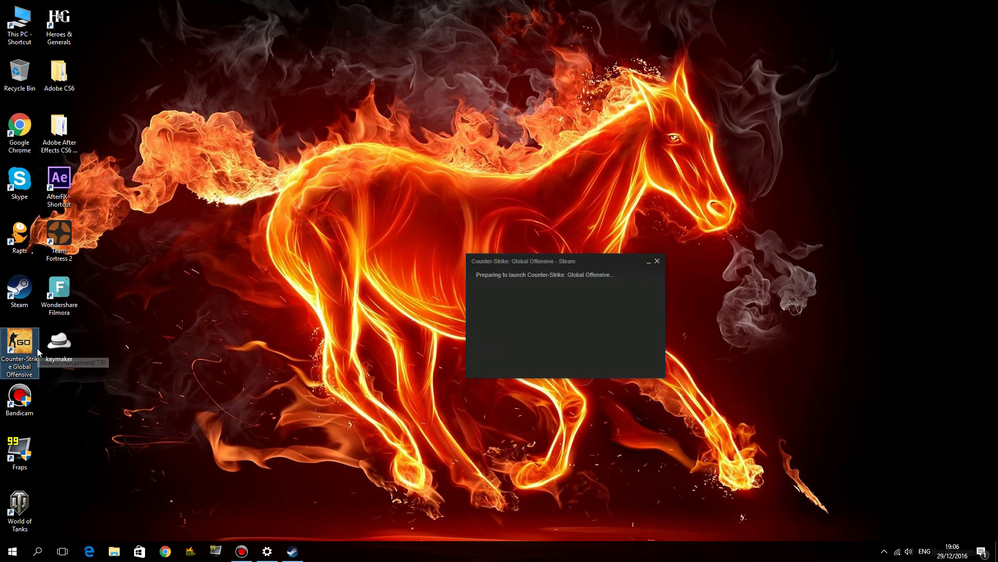